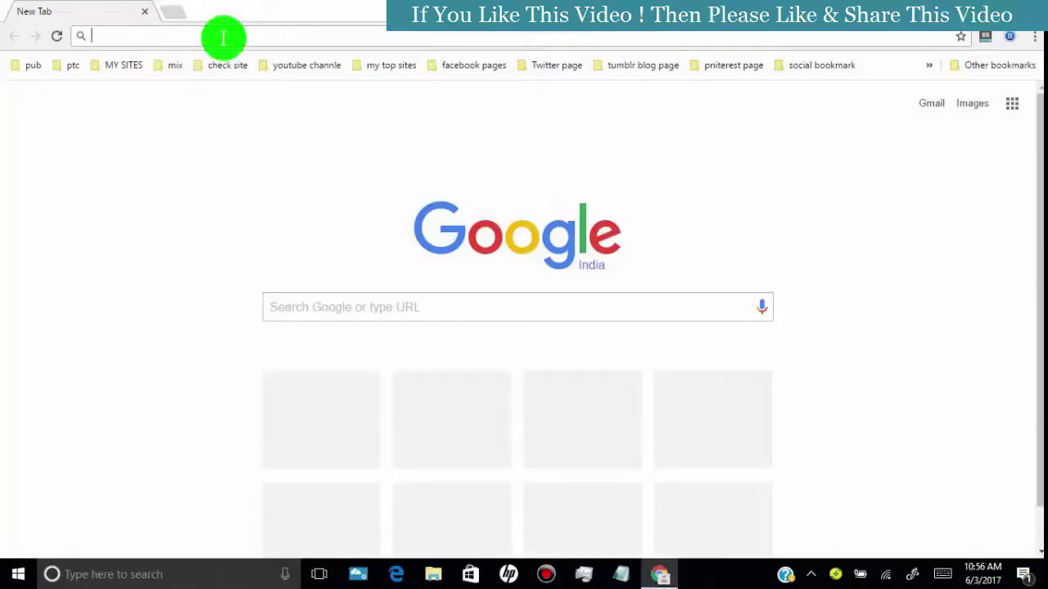
Search for "google web store" and open the Chrome Web Store's extensions page
text(google web store)
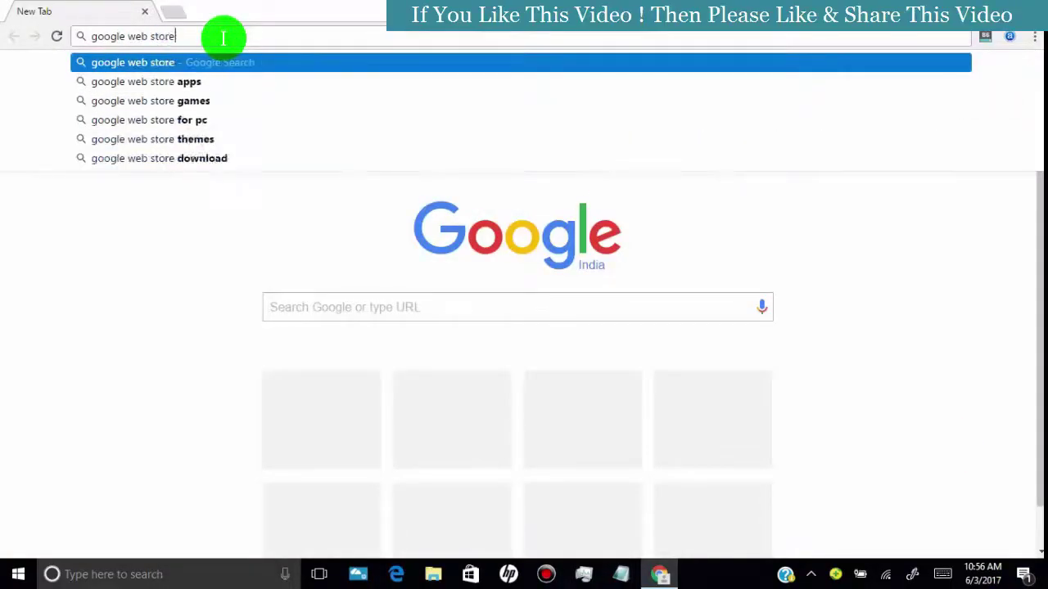
key(Return)
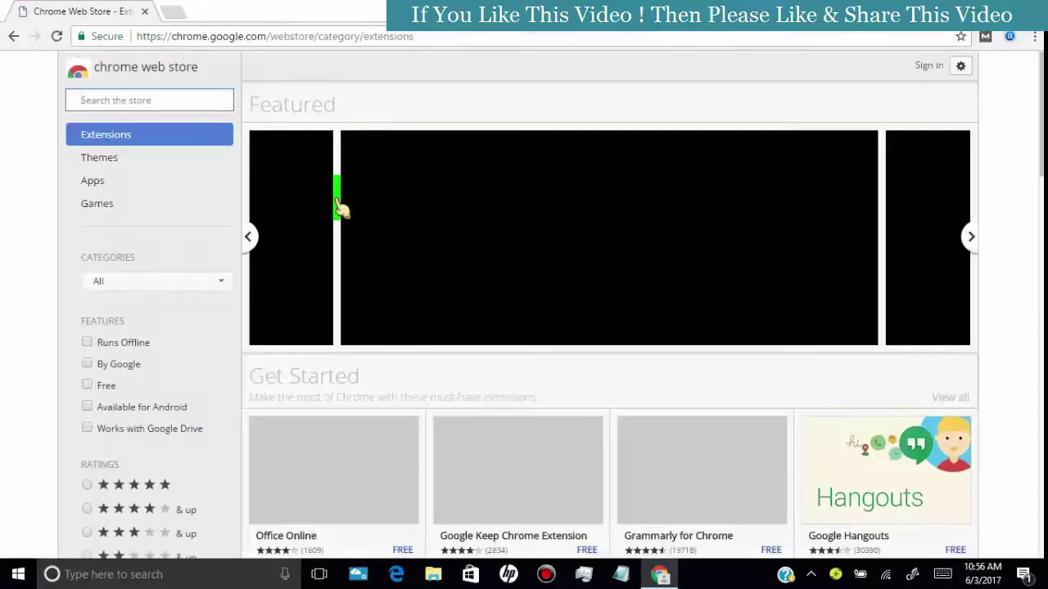
Search the store for "one tab", add the OneTab extension to Chrome and dismiss its installation notice
click(115, 99)
text(one ta)
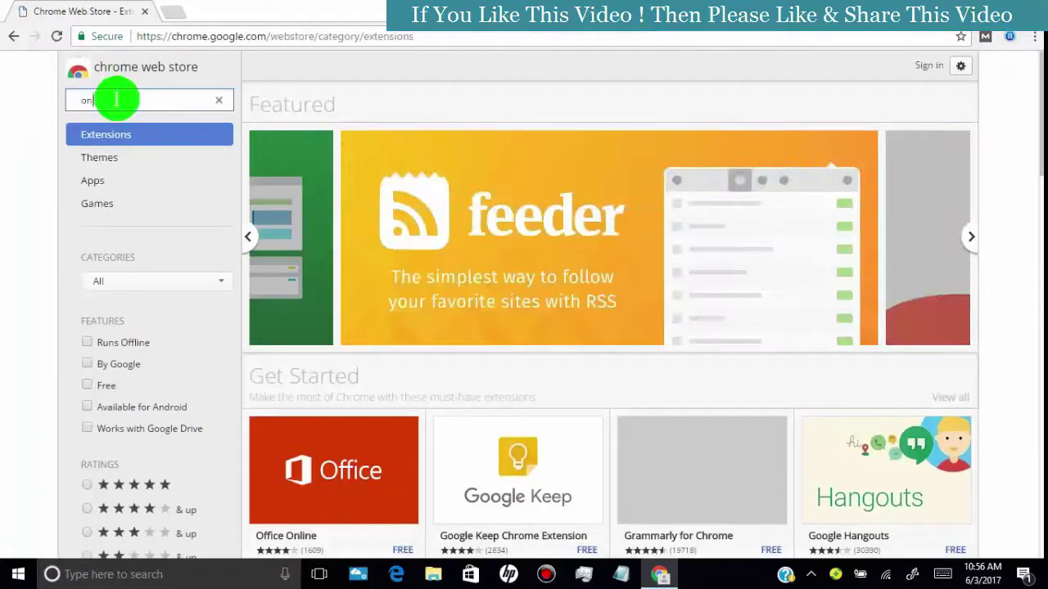
text(b)
key(Return)
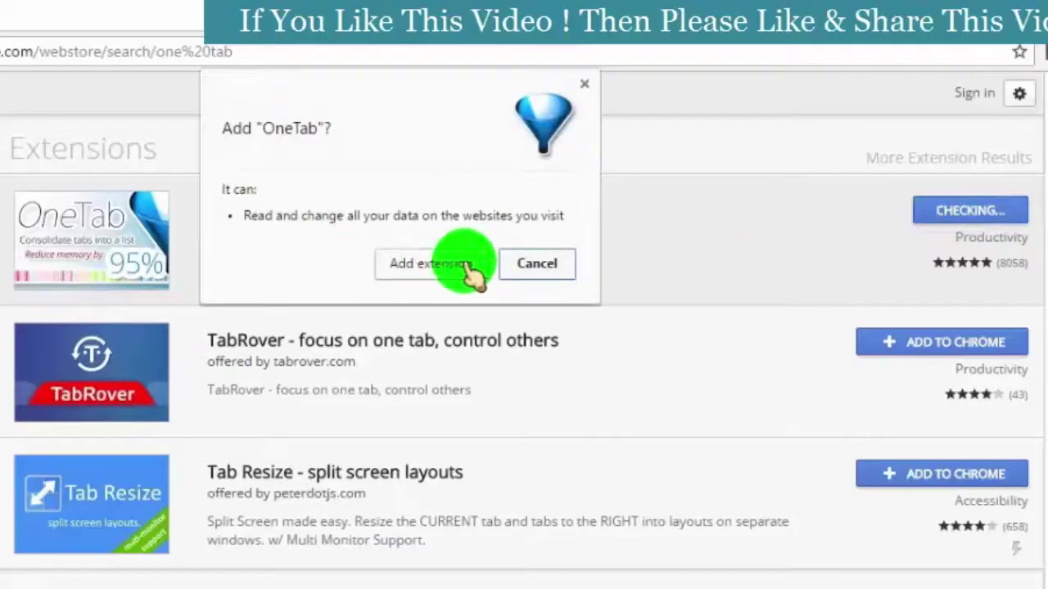
click(430, 270)
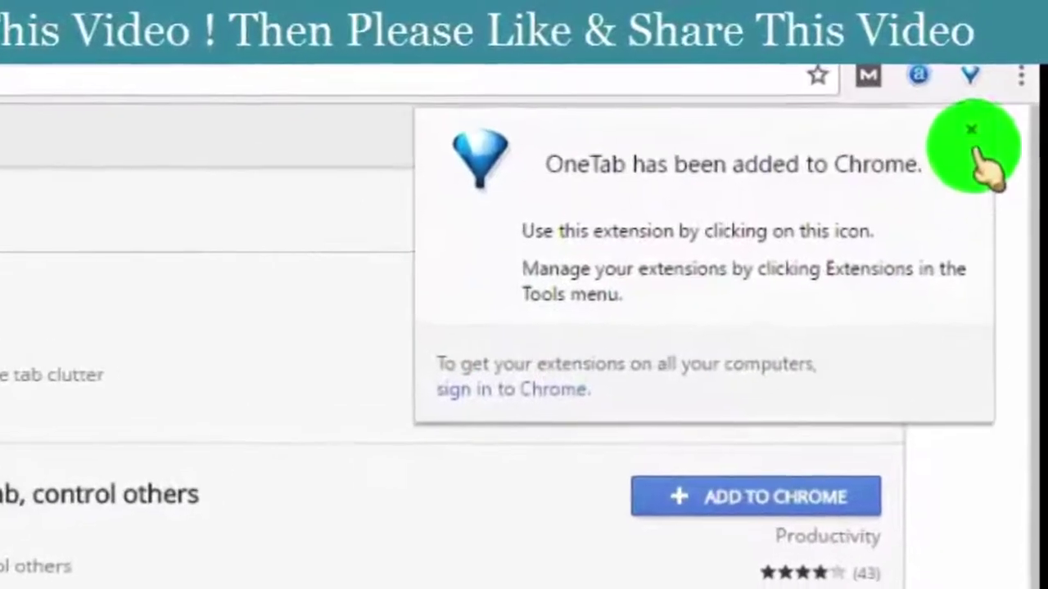
click(968, 146)
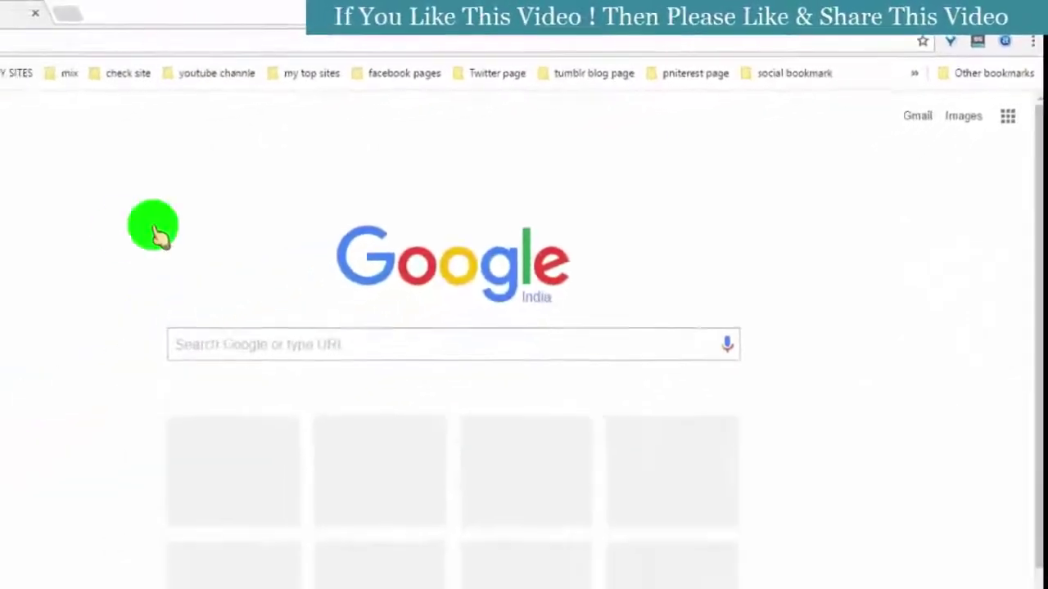
Open the "Diet Plan That help's" article on Blog.Webbyfan.com
click(402, 72)
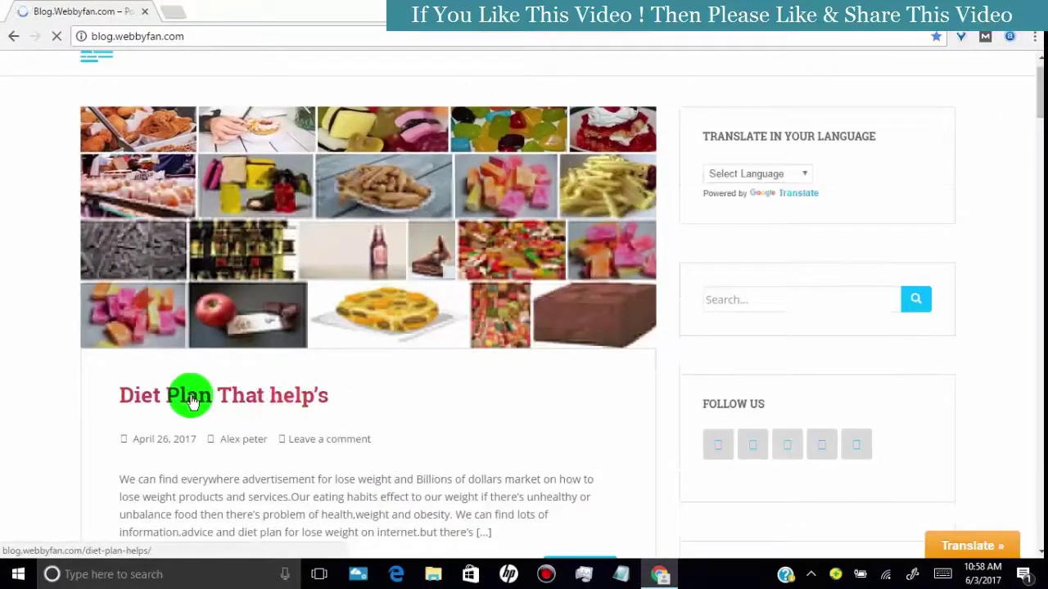
click(190, 401)
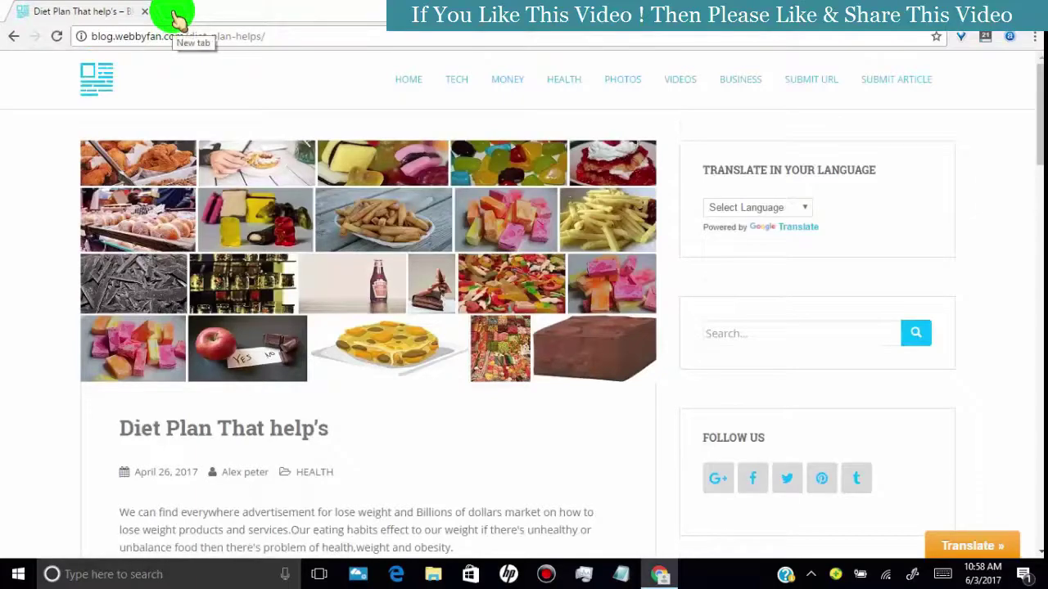
Search Google for "diet plan" in a new tab and go to page 10 of the results
click(178, 16)
click(273, 311)
text(diet pl)
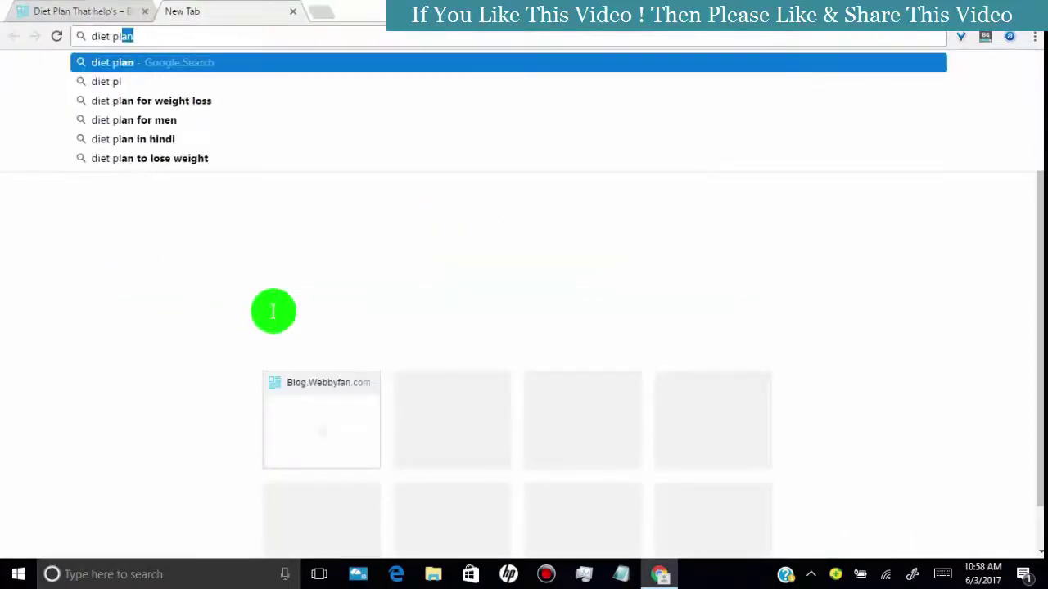
text(an)
click(140, 63)
scroll(196, 227, down, 1)
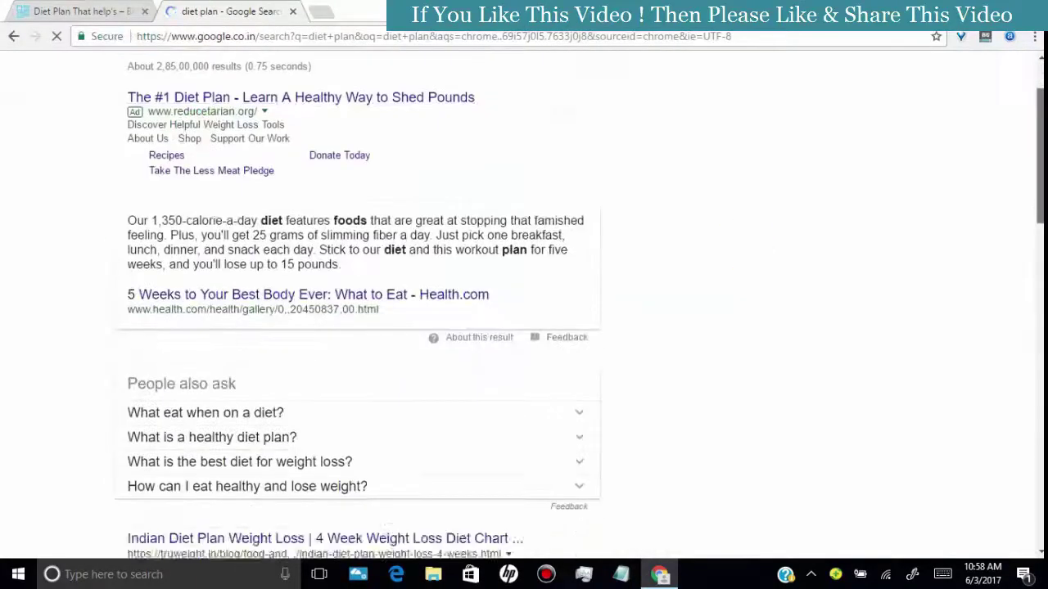
scroll(1031, 460, down, 15)
click(413, 458)
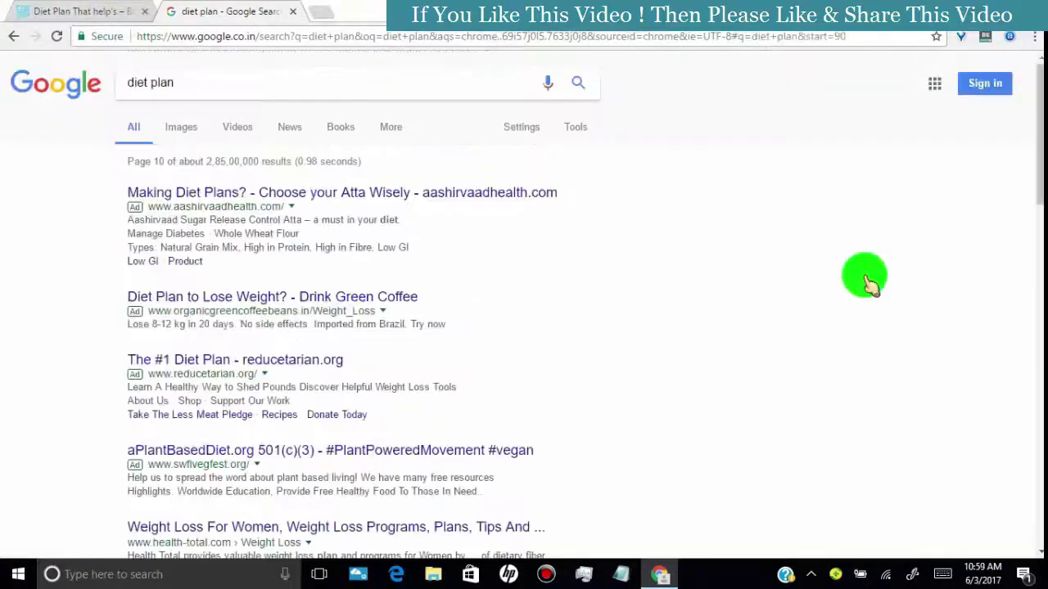
Open the Dr. Morepen, News18 Ramadan Special, 30 Diet Plans and Eat This Much results in separate new tabs
drag(1036, 192, 1031, 304)
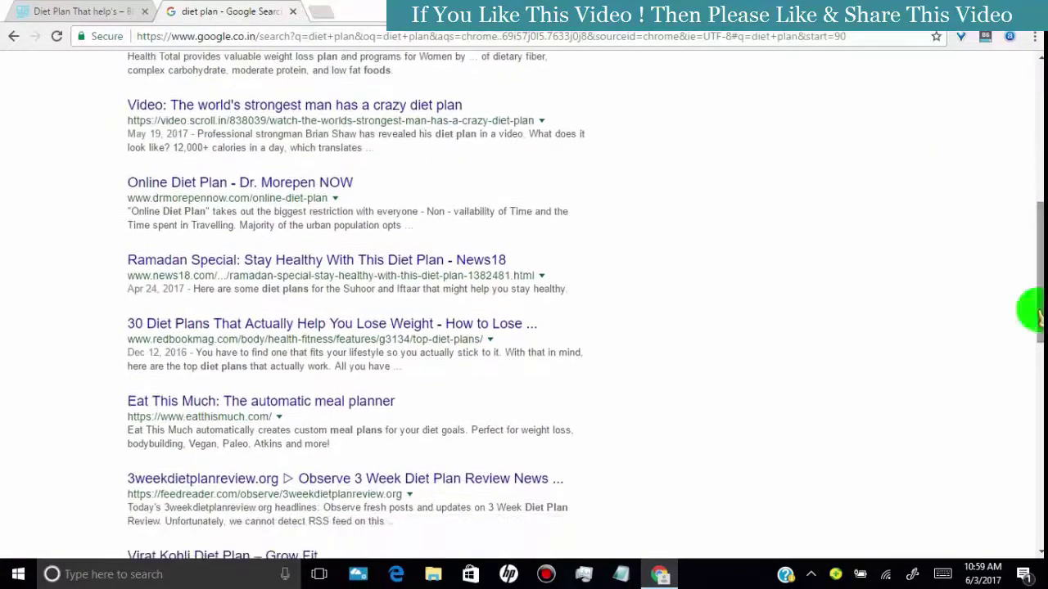
right_click(281, 190)
click(311, 201)
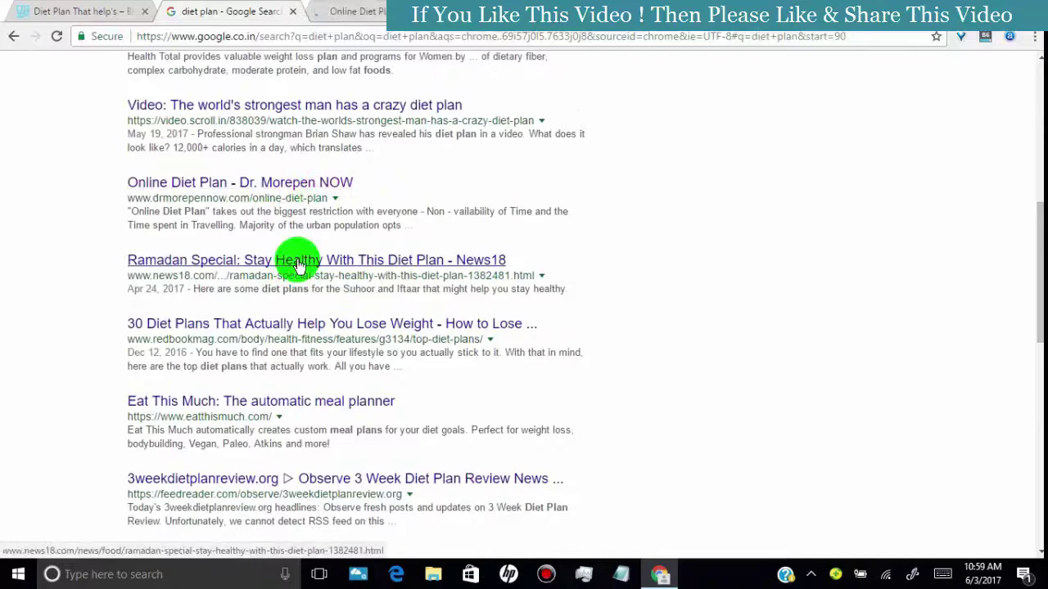
right_click(299, 262)
click(339, 272)
right_click(344, 325)
click(352, 335)
right_click(325, 401)
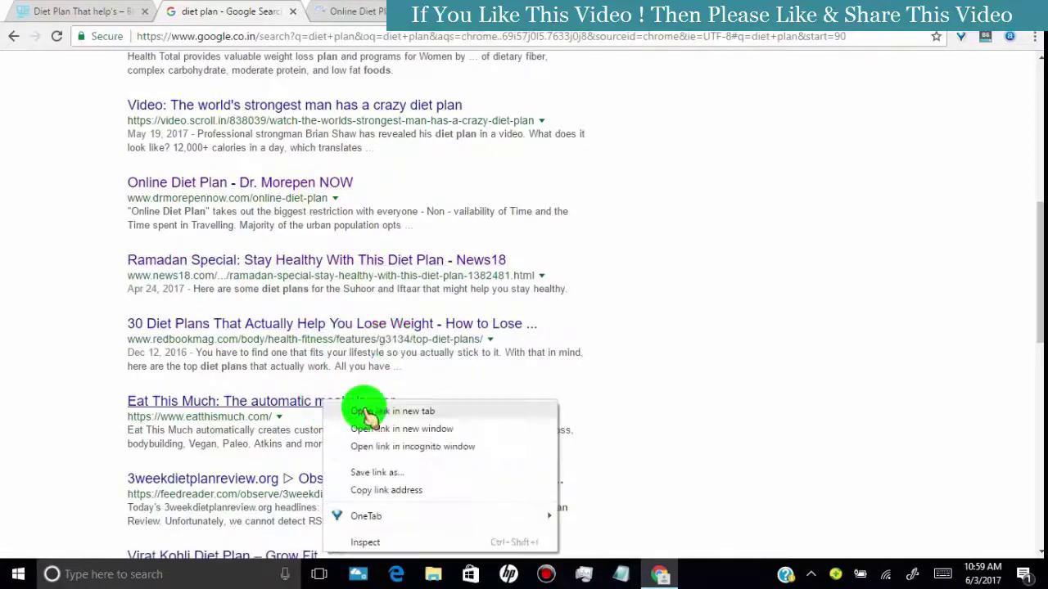
click(385, 411)
Open the Virat Kohli Diet Plan and Curill Indian diet plans results in new tabs
scroll(265, 398, down, 2)
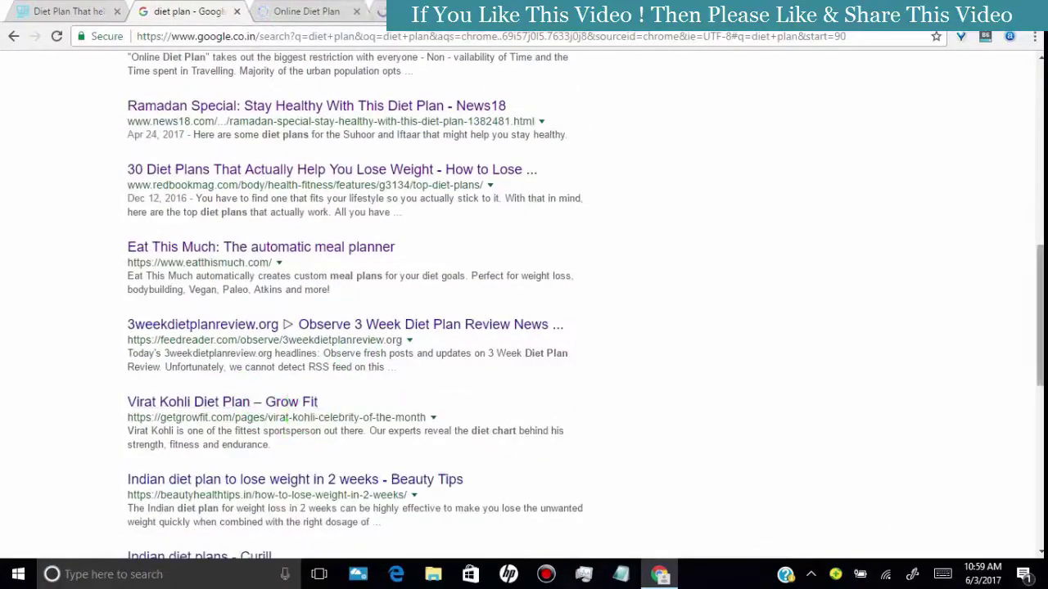
scroll(270, 327, down, 2)
right_click(270, 300)
click(307, 314)
scroll(232, 301, down, 1)
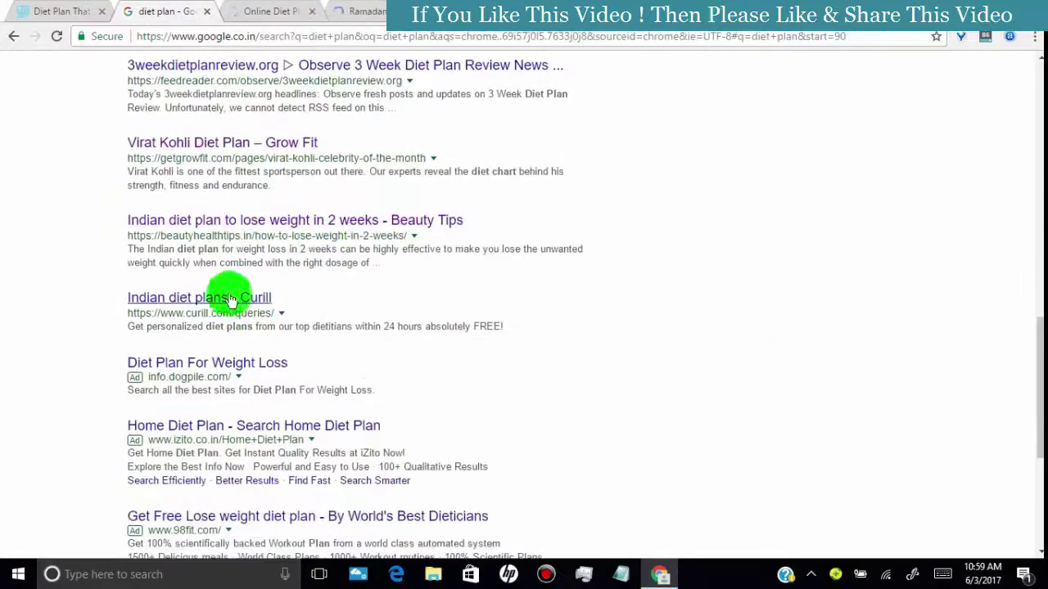
scroll(276, 306, down, 4)
On results page 11, open the Ketogenic Diet Plan, Dr. Pompa, Weekly Diet Chart and Fitmeals results in new tabs
click(385, 467)
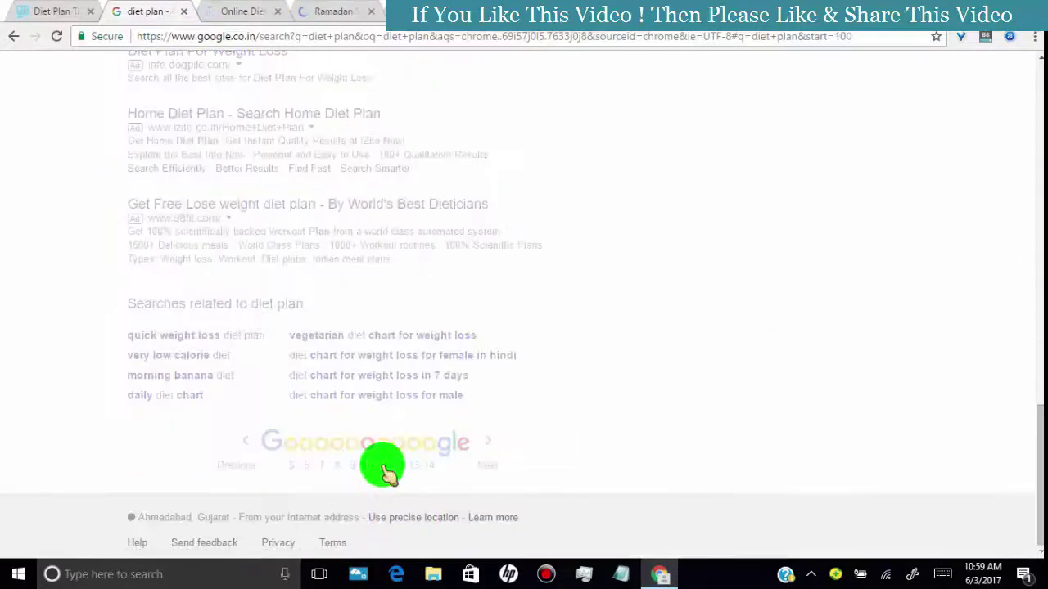
scroll(444, 218, down, 2)
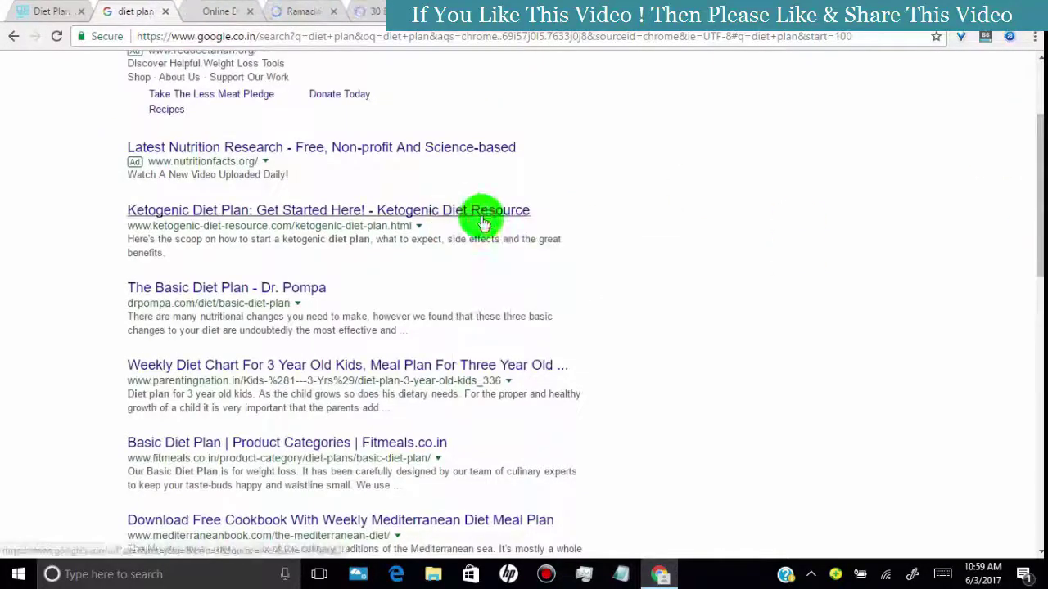
right_click(303, 288)
click(344, 299)
right_click(321, 369)
click(367, 376)
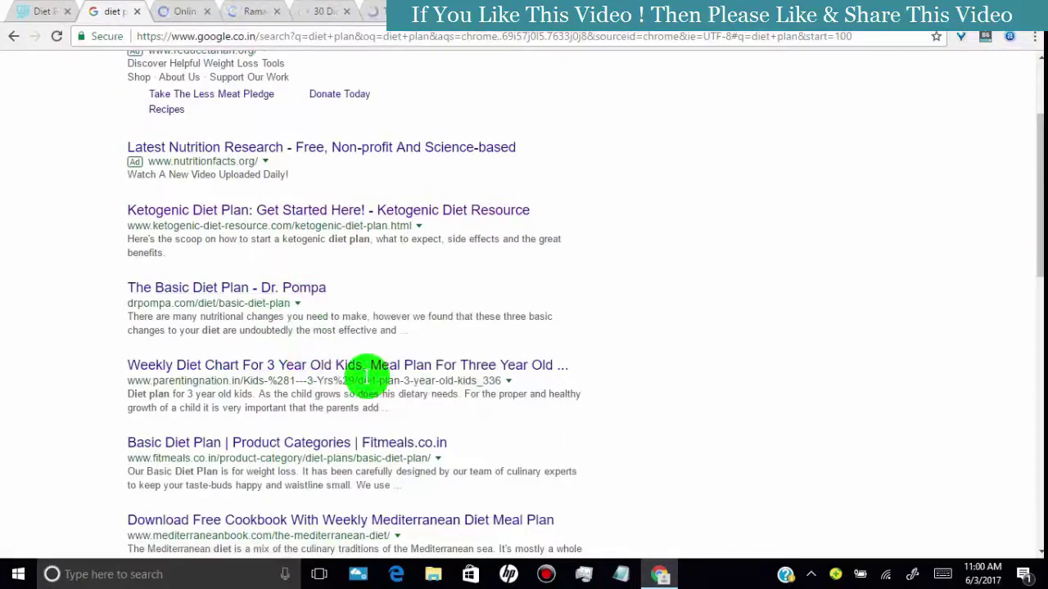
right_click(384, 442)
click(477, 304)
Open the Mediterranean cookbook, Shape Healthy Meal Plan and BodyBlitz 12-week diet plan results in new tabs
scroll(428, 253, down, 4)
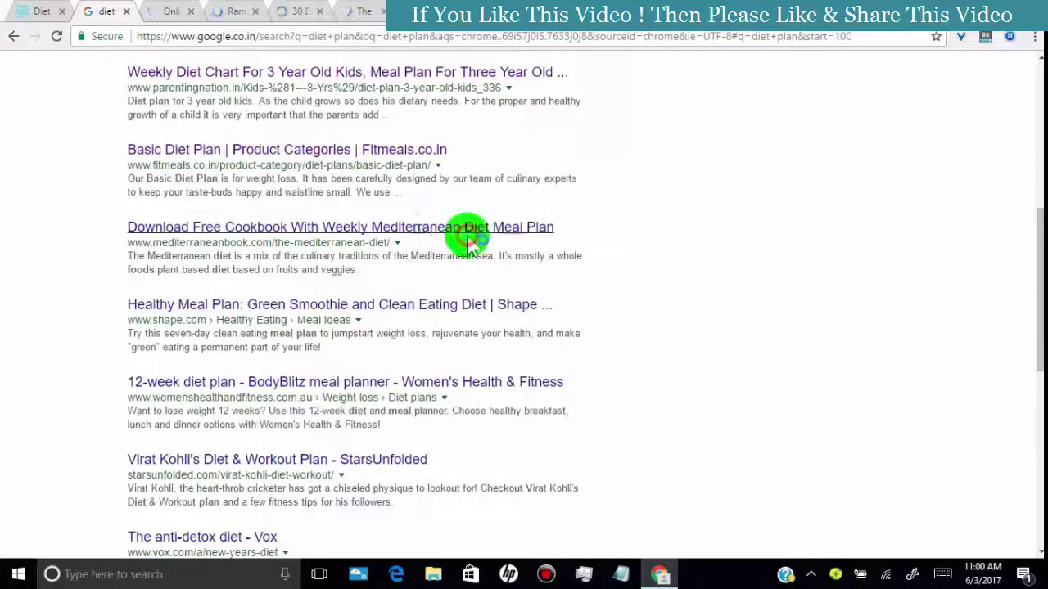
right_click(448, 305)
click(471, 318)
right_click(412, 382)
click(447, 398)
From the blog article's tab, collect all open tabs into OneTab and share the list as a web page
click(43, 11)
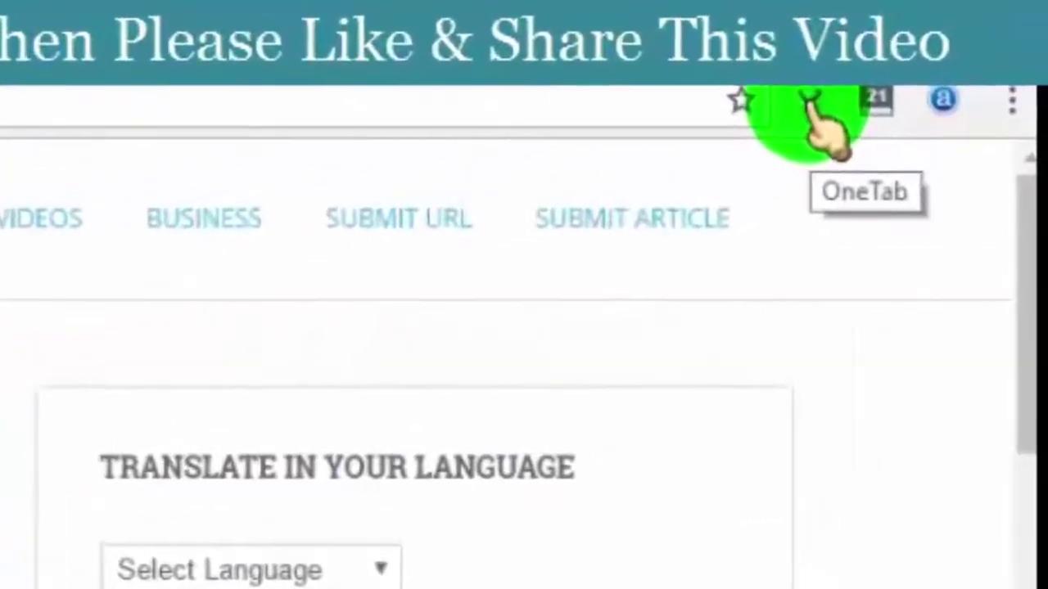
click(842, 86)
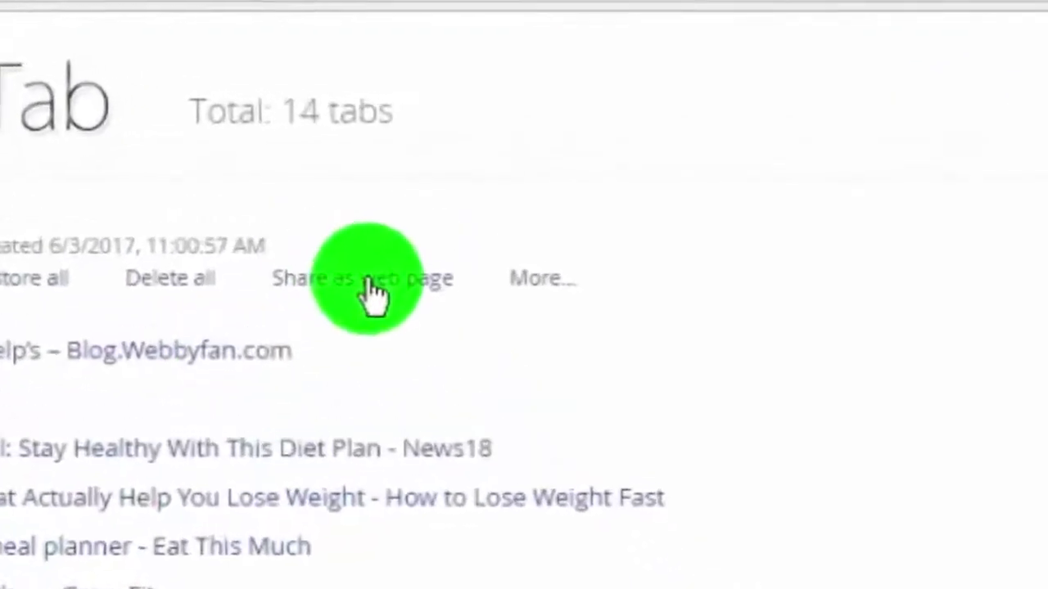
click(336, 239)
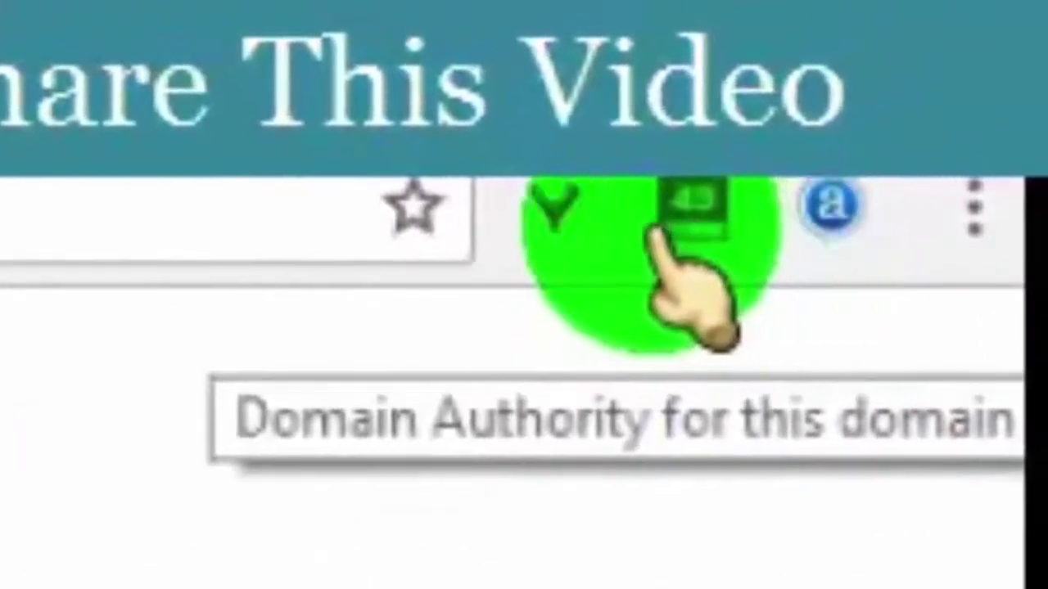
Turn on MozBar for the shared OneTab page and highlight its followed links
click(833, 215)
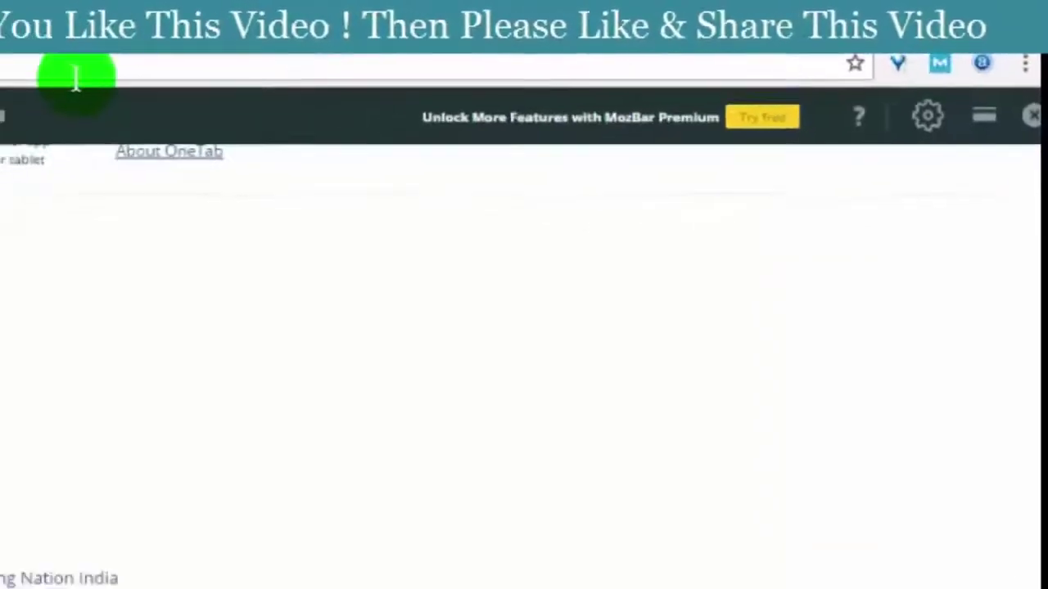
click(127, 66)
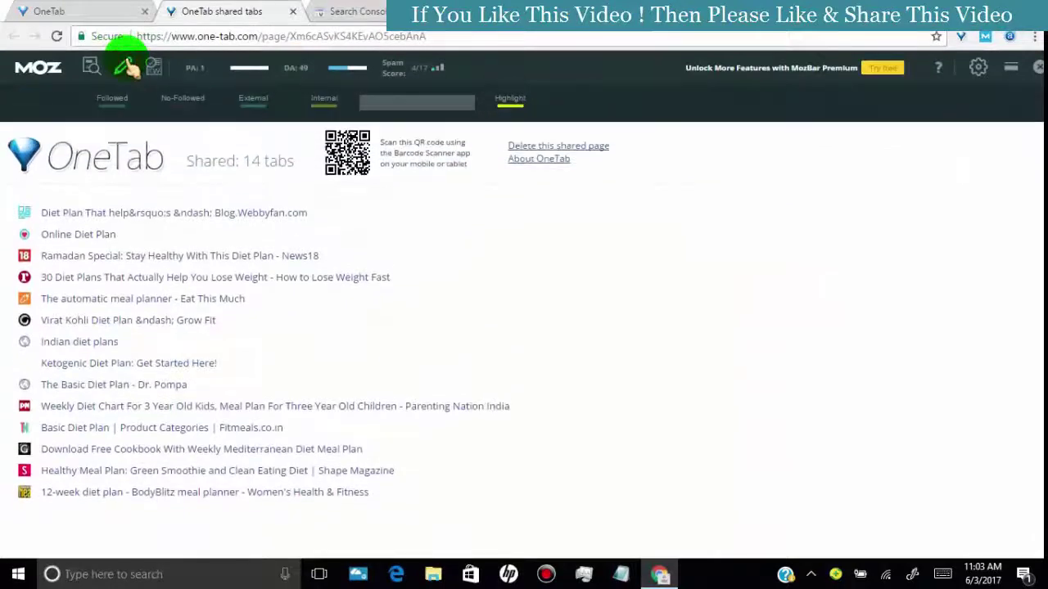
click(112, 107)
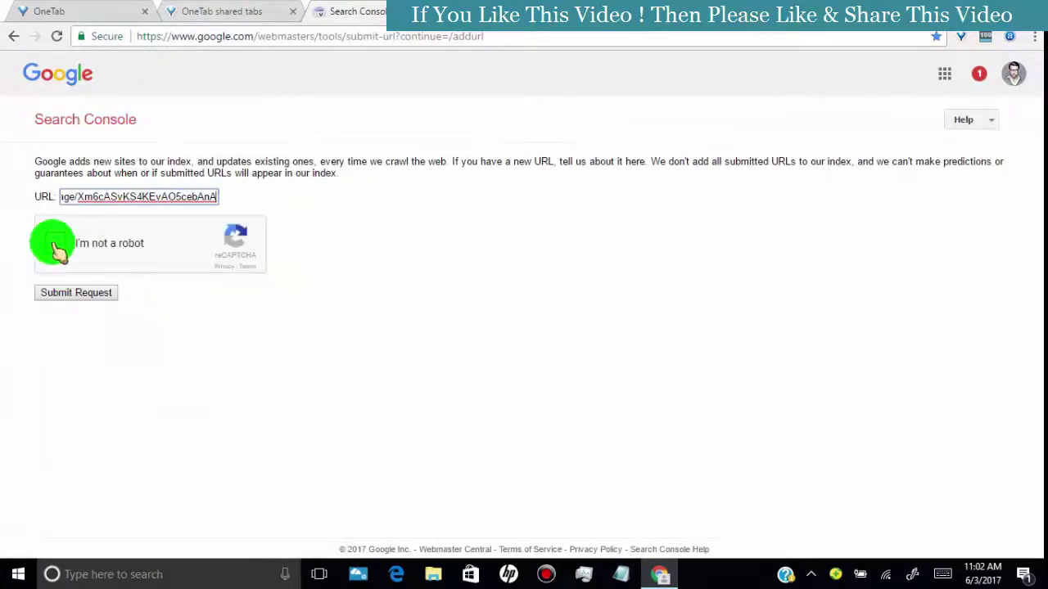
Complete the robot check, submit the shared page's URL to Google Search Console and return to the OneTab shared page
click(56, 245)
click(95, 295)
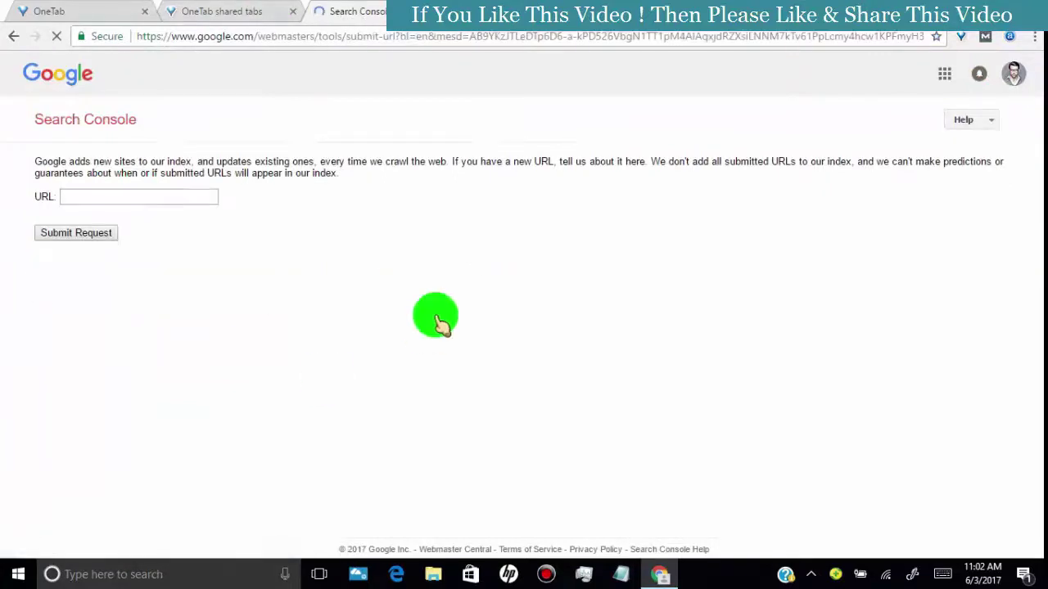
click(213, 10)
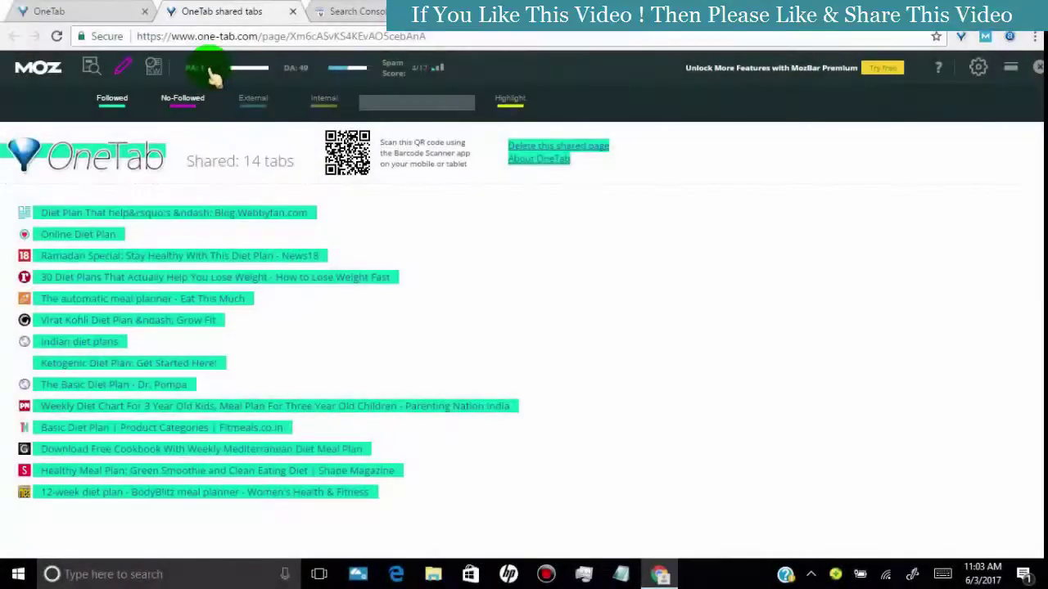